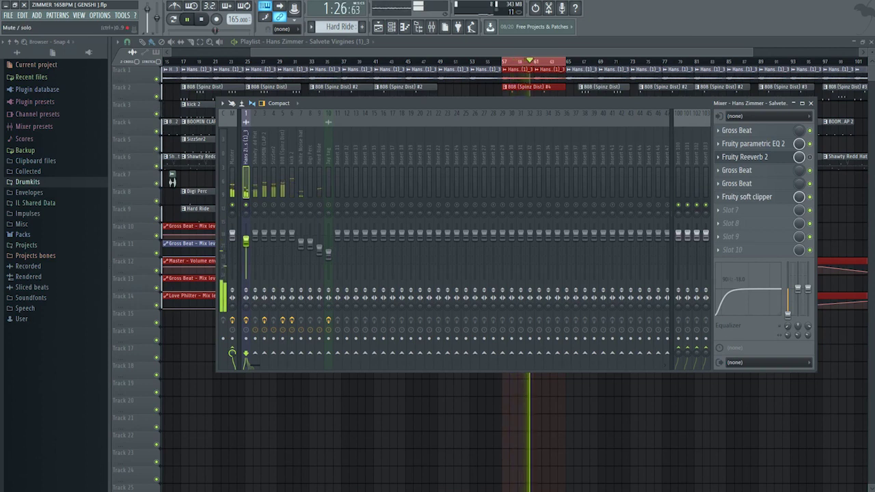
- Open the Fruity Reeverb 2 settings on the Hans Zimmer sample's mixer track and toggle song playback
click(745, 156)
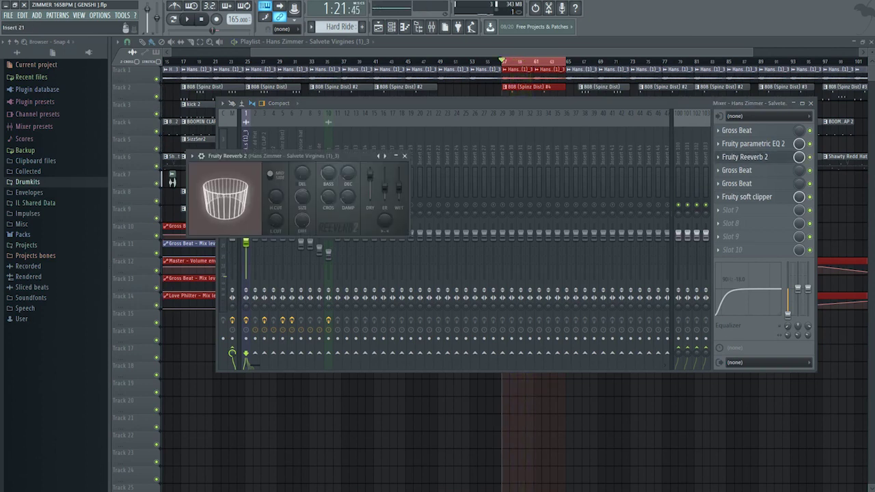
key(space)
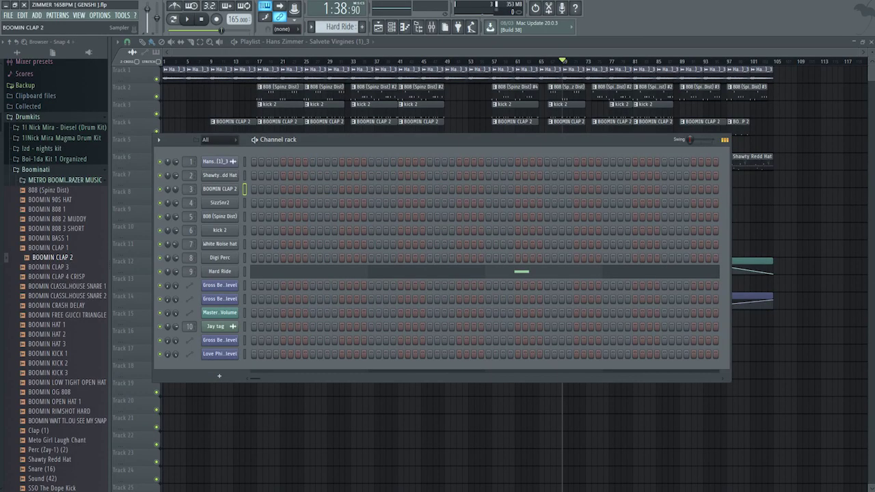
- Open the BOOMIN CLAP 2 channel settings and check its source folder, METRO BOOMIN Drums Sounds for RAZER MUSIC
click(219, 188)
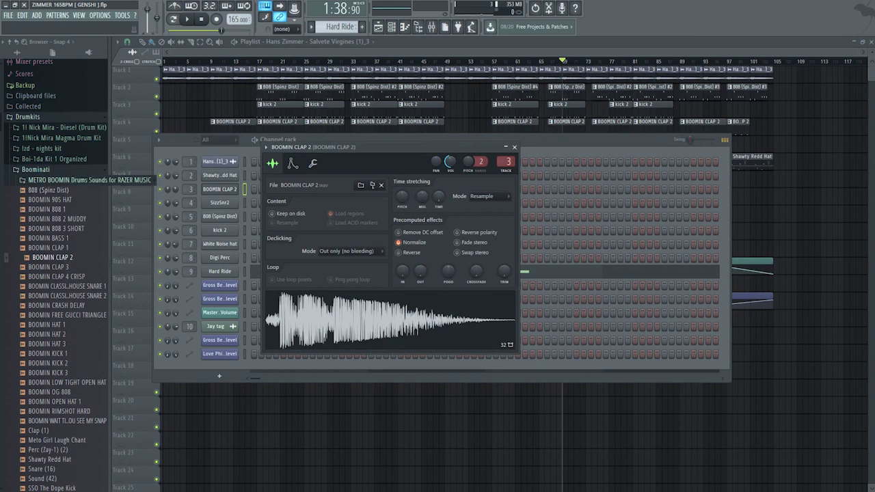
click(82, 180)
click(82, 180)
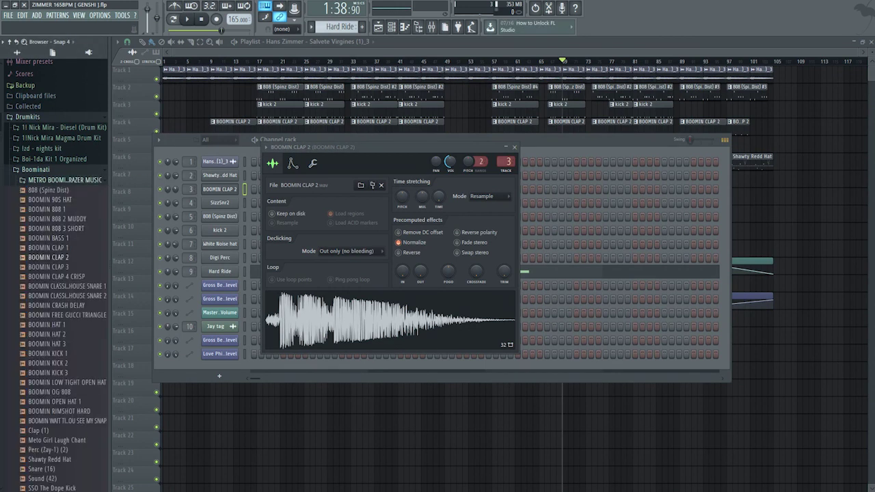
drag(314, 147, 353, 144)
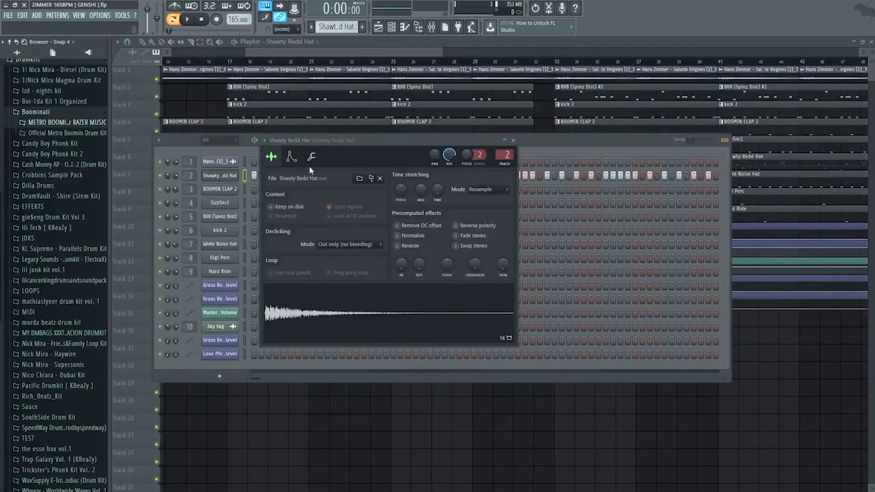
- Review the Shawty Redd Hat channel and its drum kit folder, and listen to its hi-hat pattern in the piano roll
drag(306, 142, 325, 139)
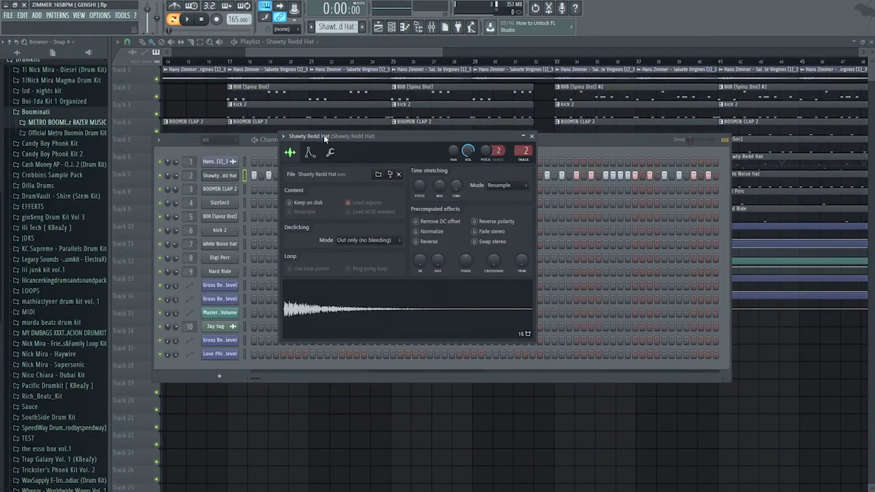
click(53, 123)
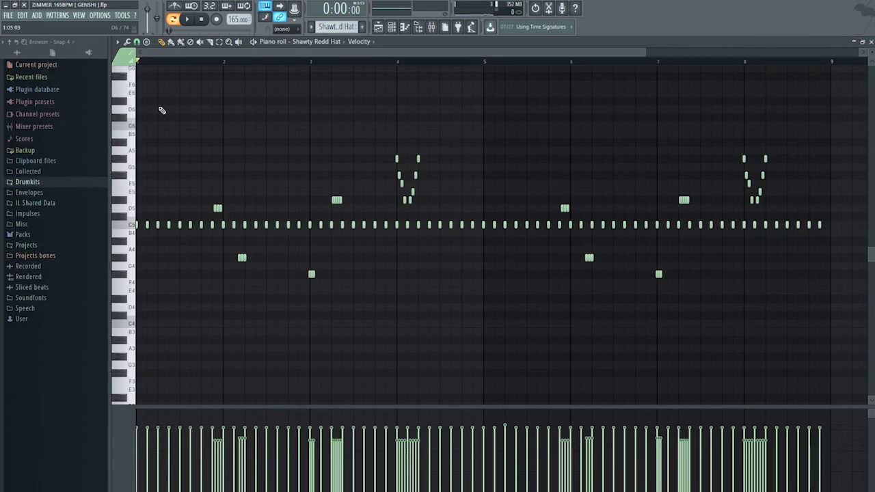
key(space)
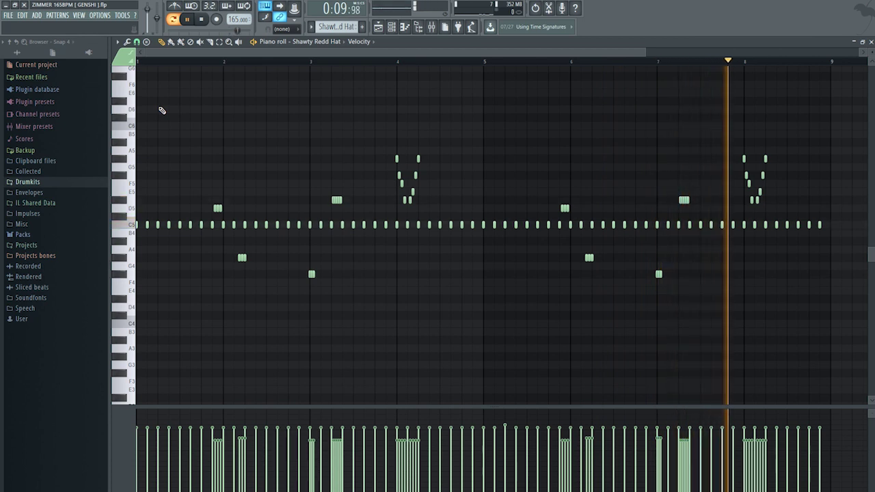
key(space)
scroll(385, 343, down, 2)
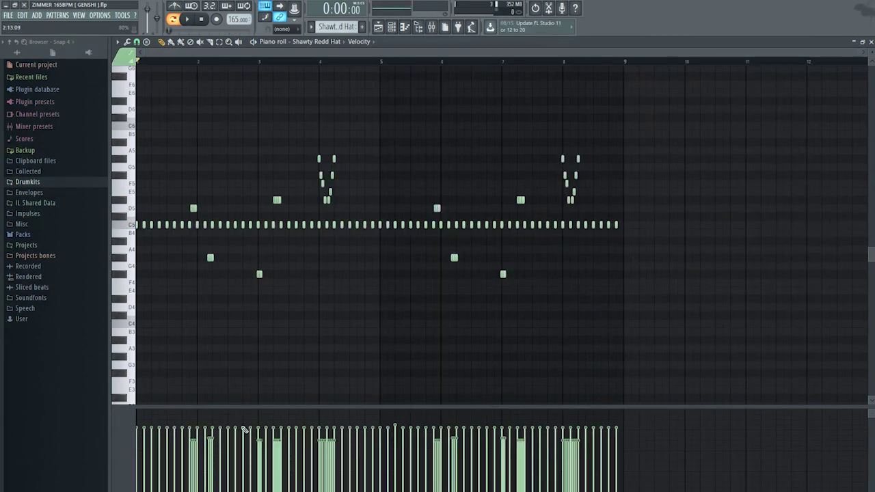
drag(560, 313, 194, 239)
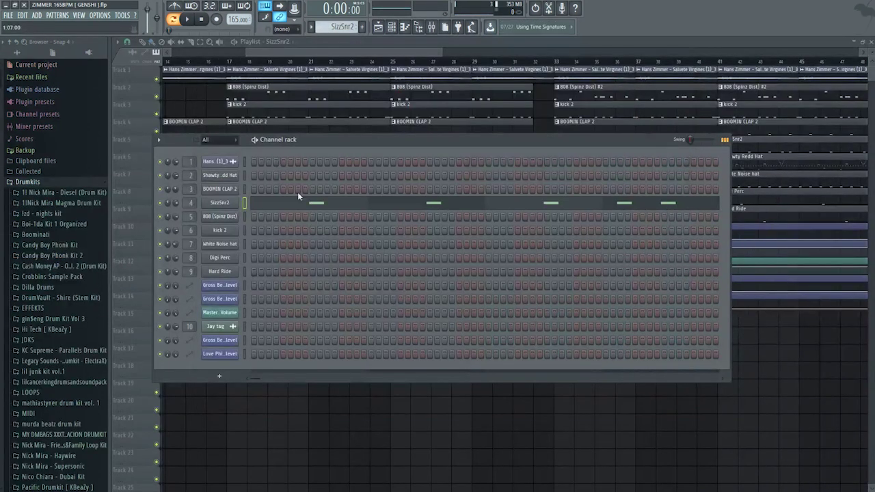
- Open the SizzSnr2 channel settings from the channel rack and listen to the snare pattern
drag(310, 137, 346, 137)
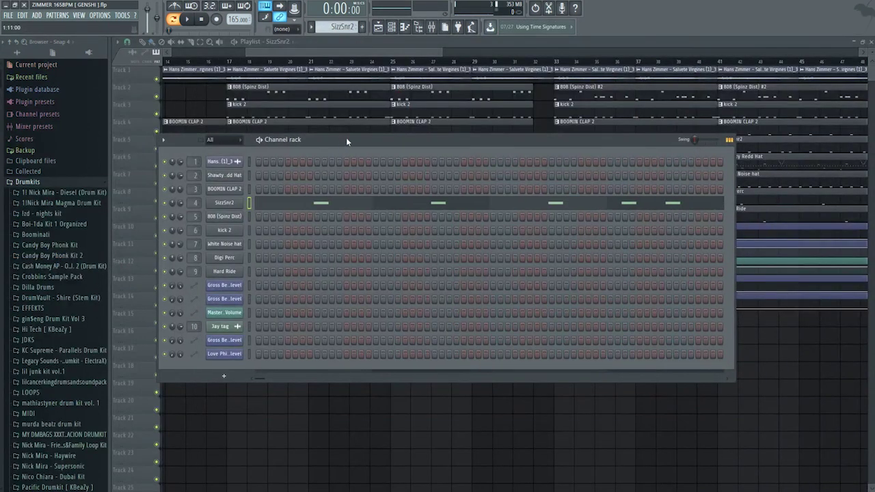
click(264, 204)
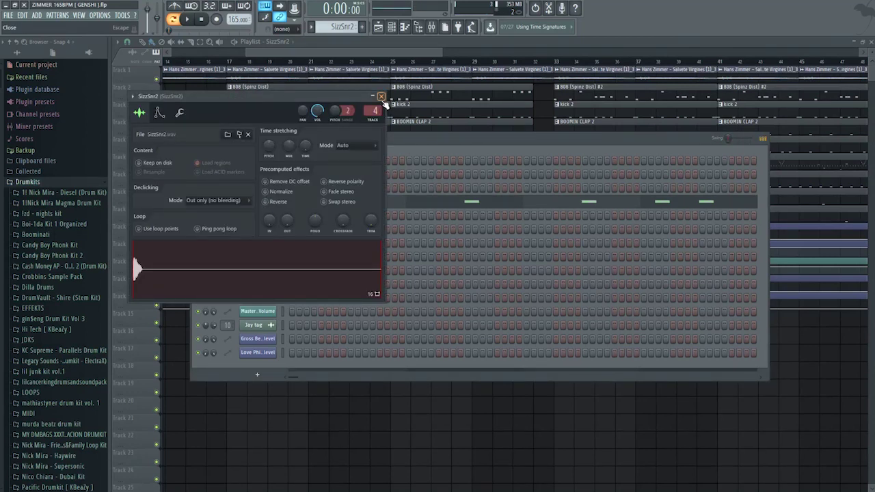
key(space)
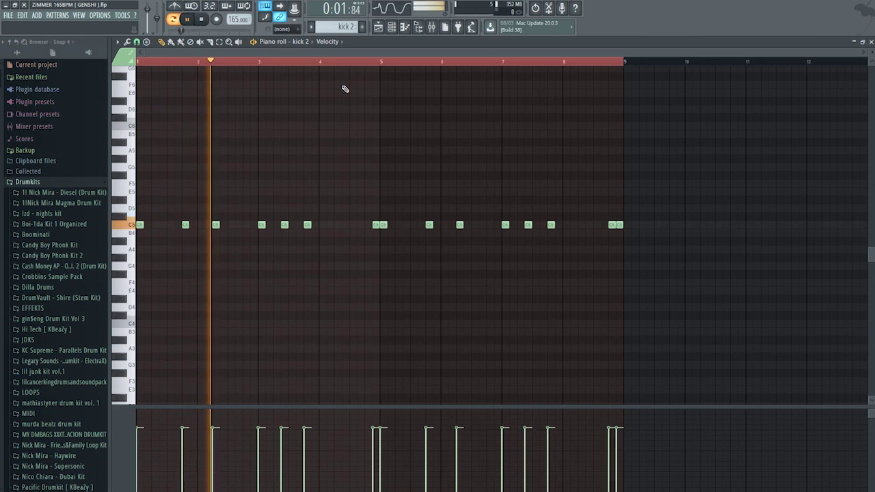
- Listen to the kick 2 pattern and open the Fruity soft clipper on its mixer track
key(space)
key(space)
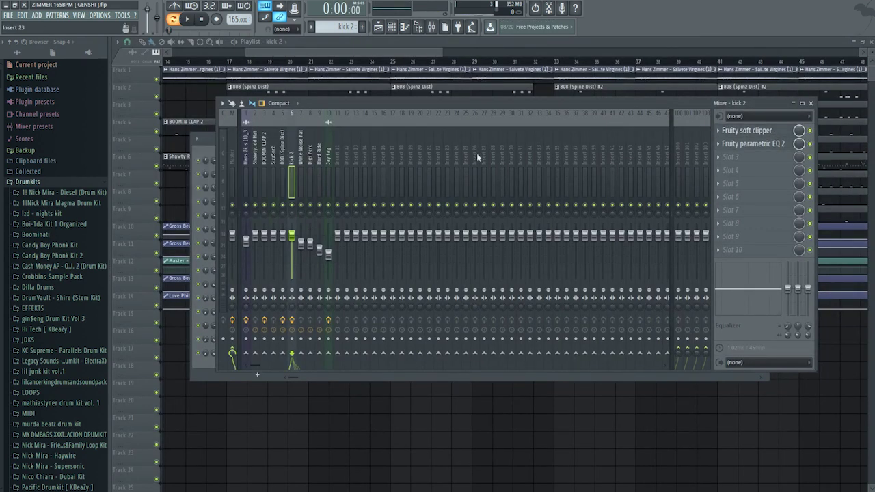
click(773, 135)
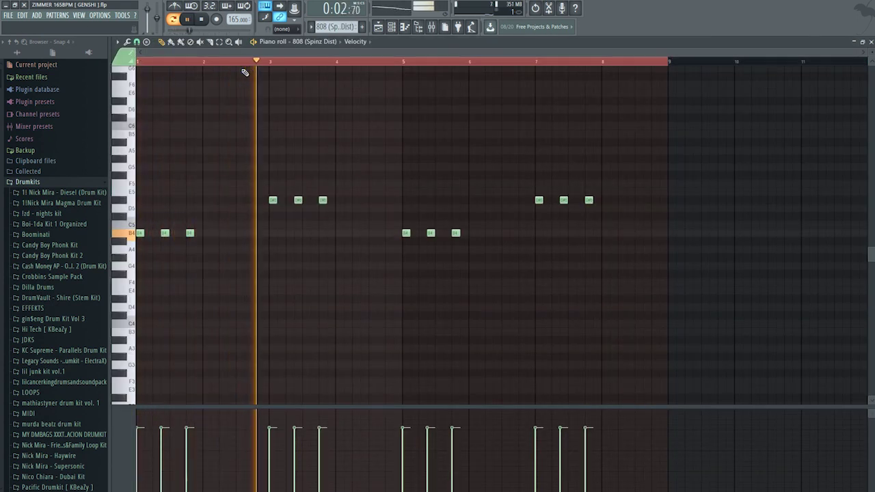
- Listen to the 808 (Spinz Dist) pattern and locate its sample in the METRO BOOMIN drum folder
key(space)
key(space)
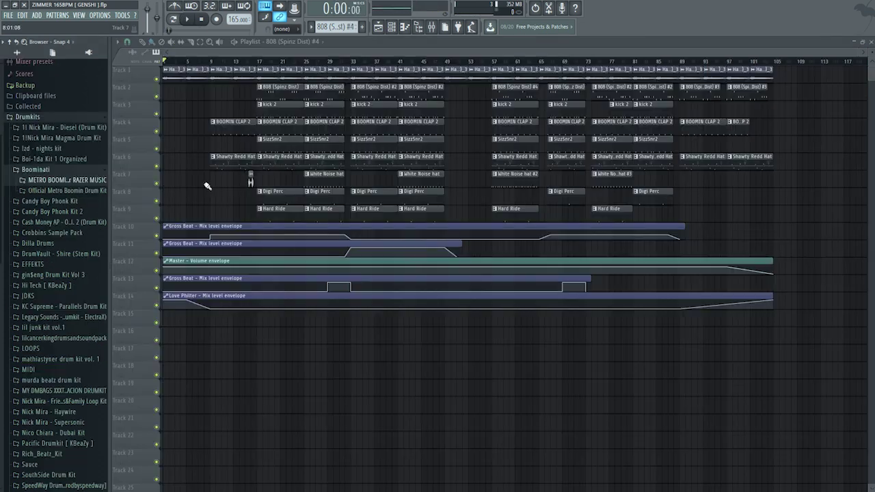
click(87, 182)
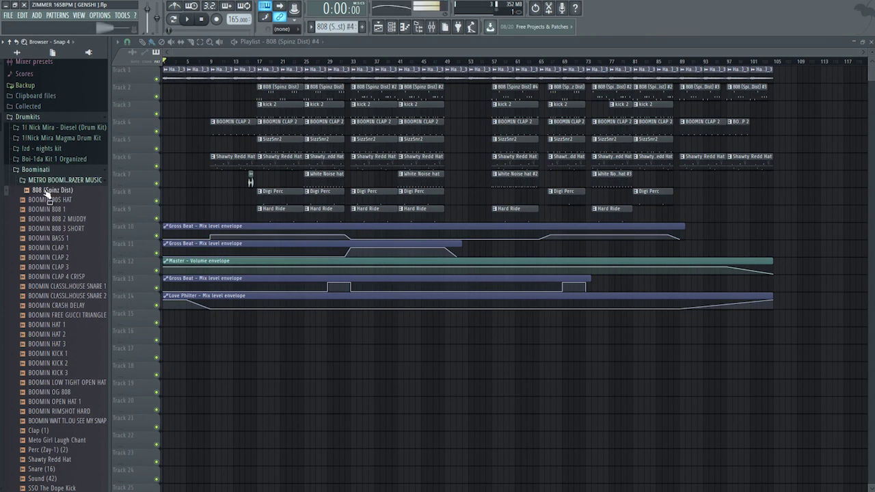
click(52, 182)
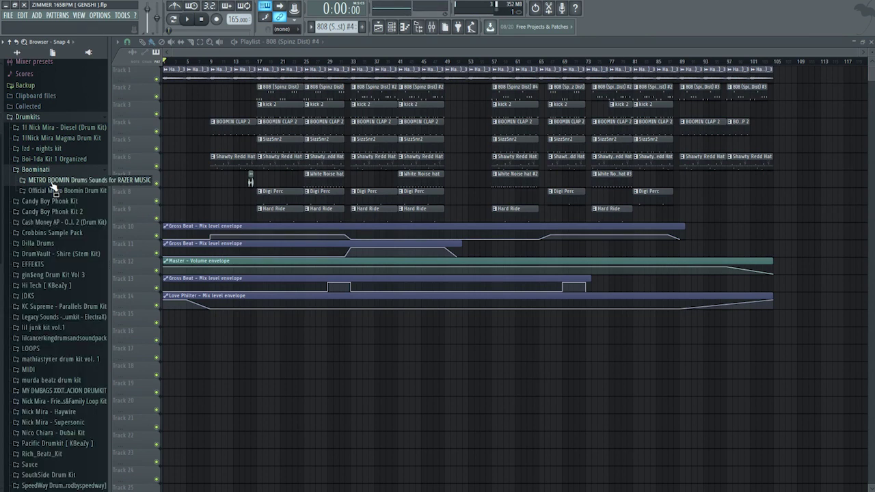
- Open the White Noise hat pattern from the playlist in the piano roll and listen to it
key(F9)
key(space)
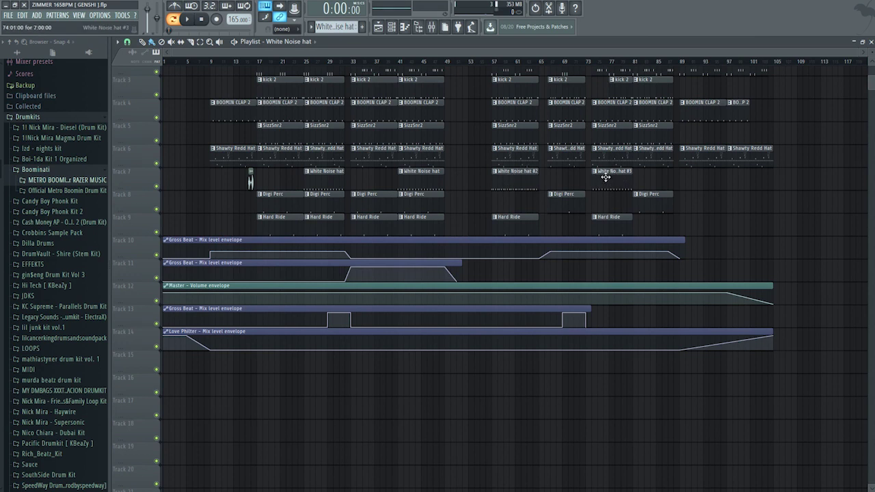
double_click(329, 185)
key(space)
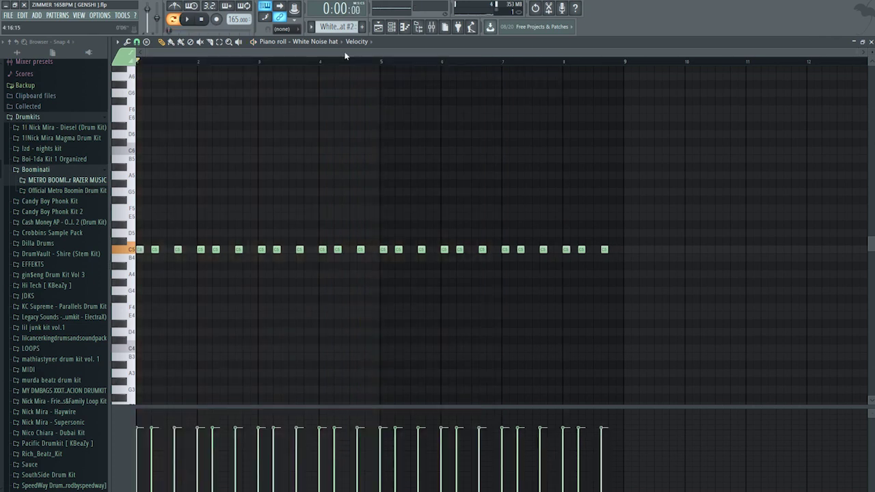
key(space)
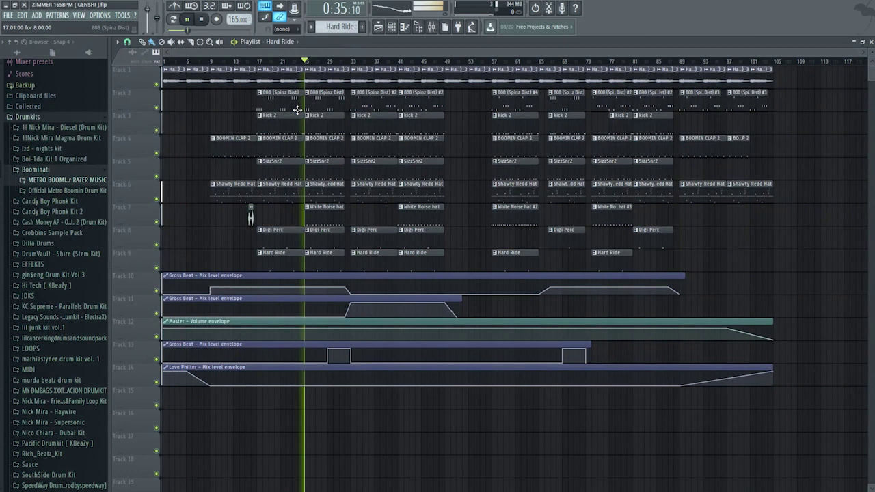
- Try a mixer volume of 67% (-8.0 dB) on the 808 (Spinz Dist) track during playback and undo the change
scroll(300, 105, up, 4)
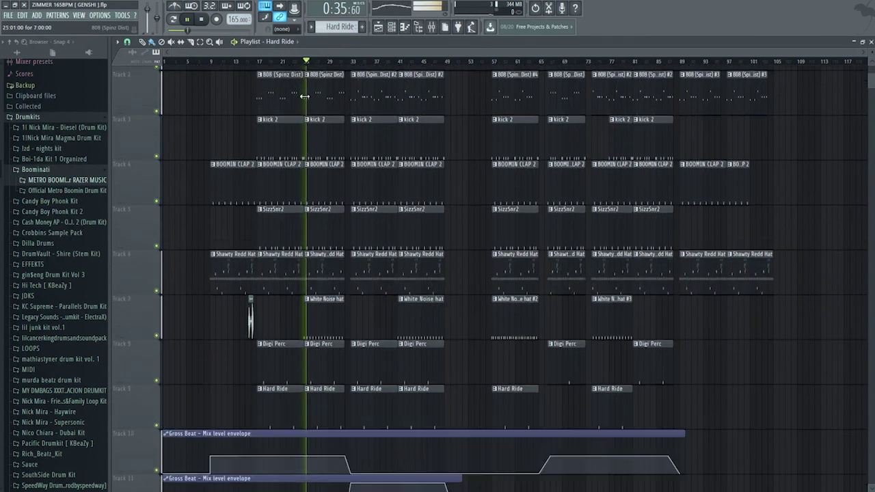
scroll(304, 96, down, 5)
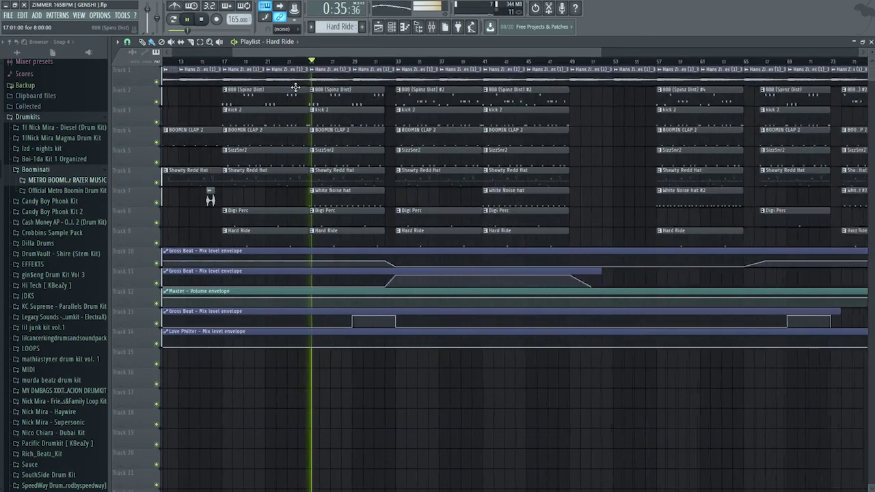
scroll(295, 87, up, 2)
key(F9)
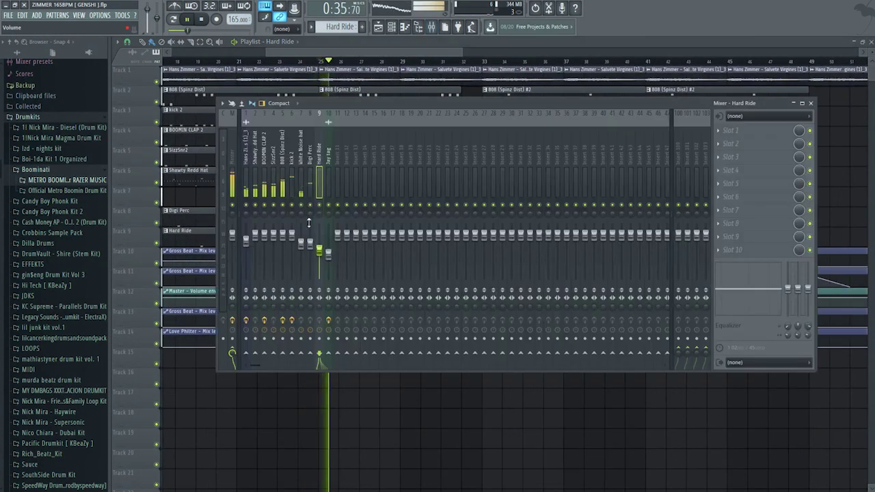
drag(282, 234, 284, 257)
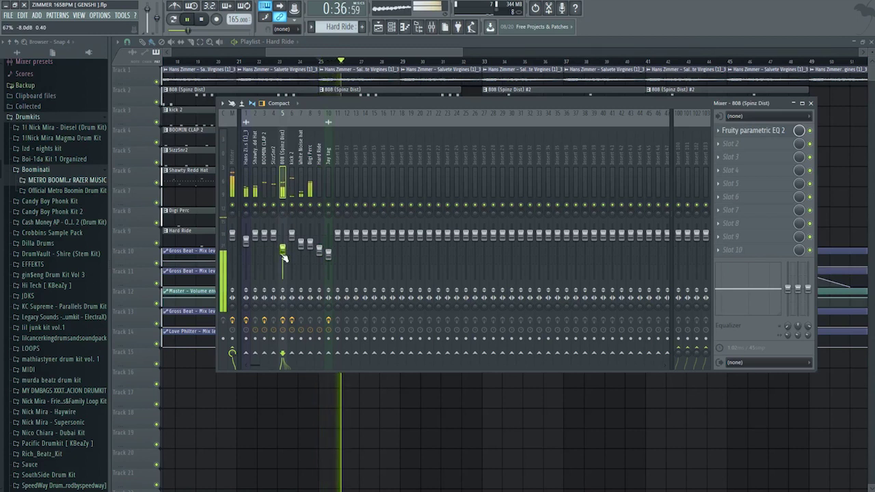
key(space)
key(ctrl+z)
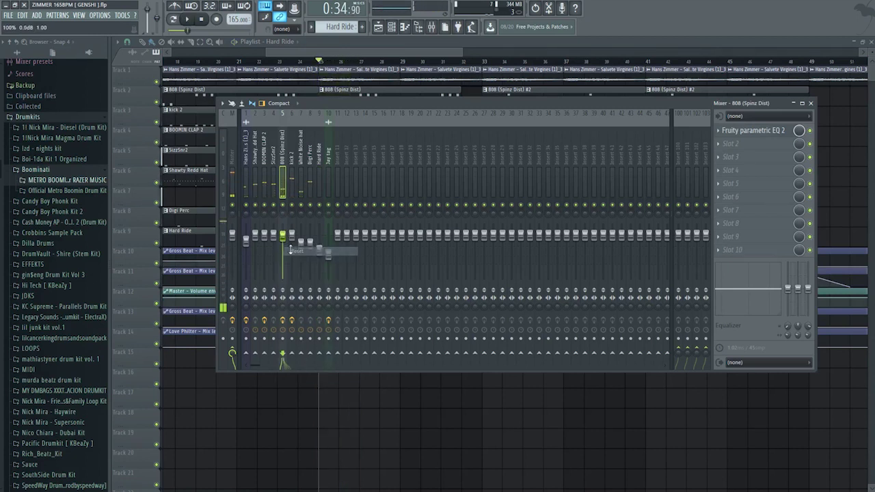
- Play the song from bar 33 of the playlist and bring up the mixer
click(360, 63)
click(482, 63)
key(space)
key(F9)
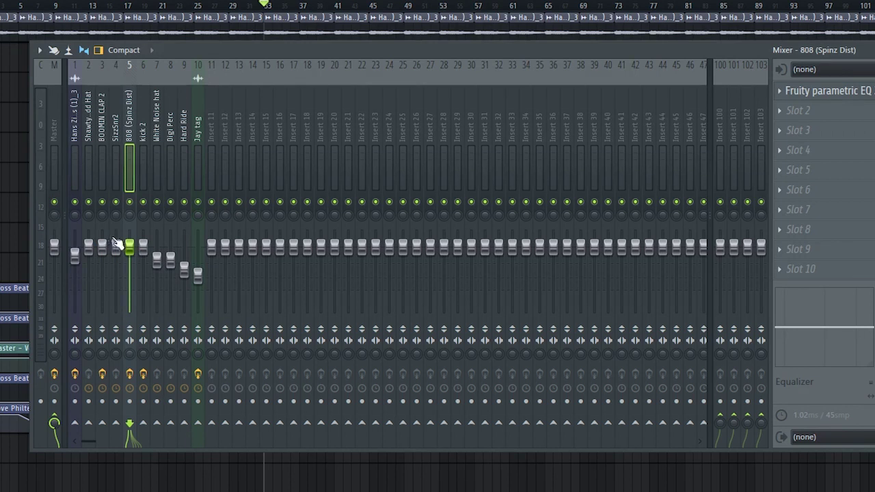
- Examine the fader levels and effect slots of the Hans Zimmer sample, White Noise hat, Digi Perc, Hard Ride and Jay tag mixer tracks
click(156, 133)
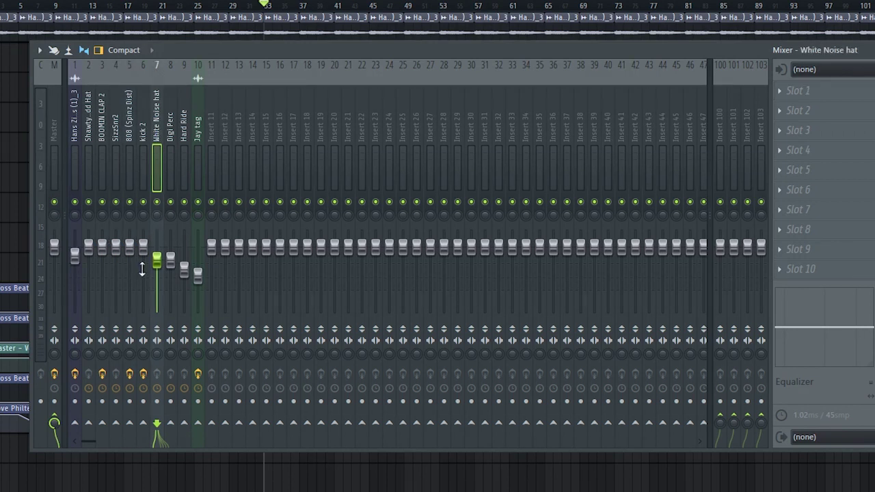
click(73, 133)
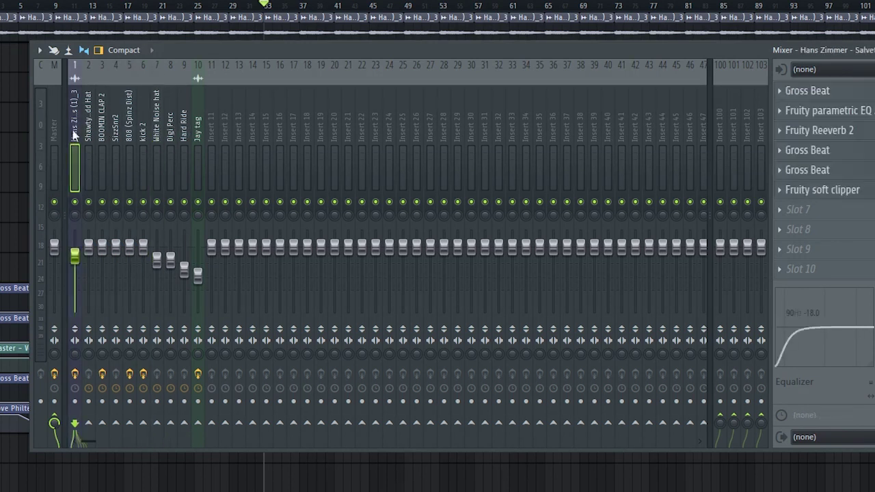
click(156, 133)
click(170, 133)
click(184, 132)
click(197, 132)
click(184, 135)
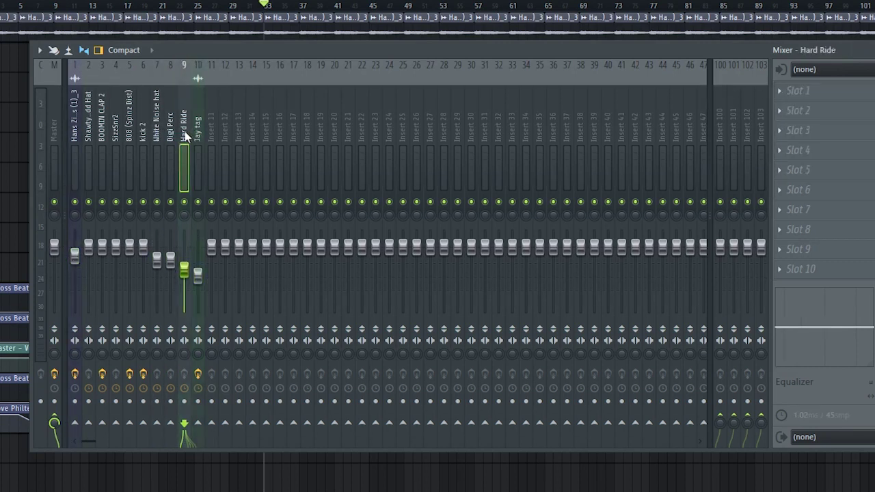
click(171, 133)
click(158, 133)
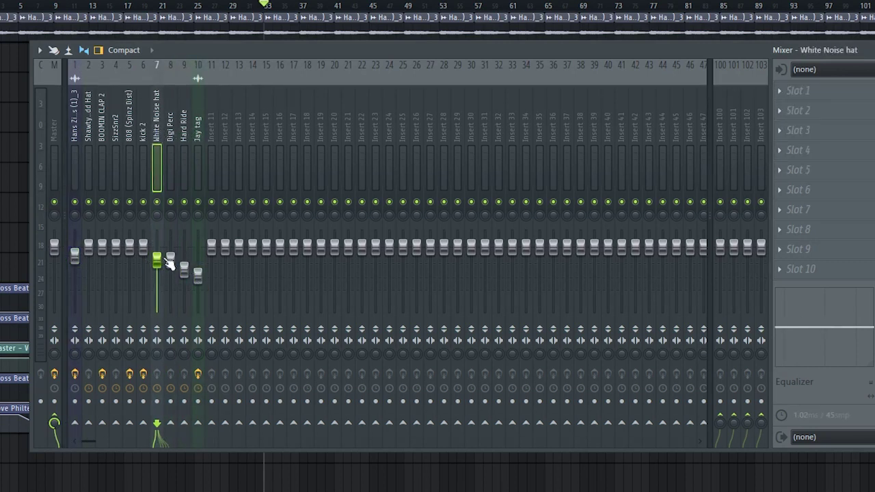